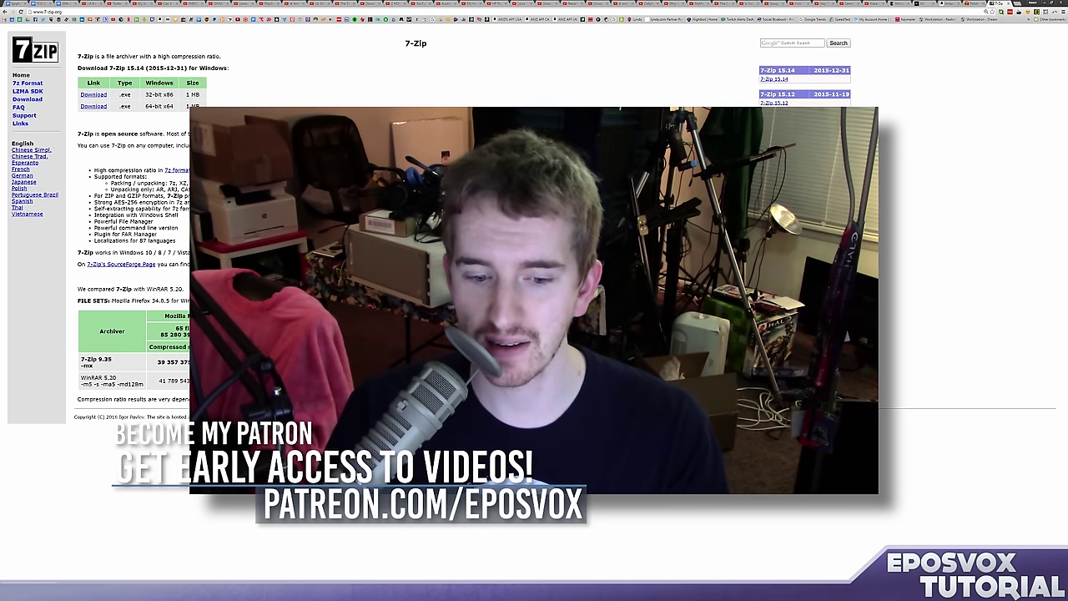
Step: Open the GBA emulator tutorial video page and find the comment asking why Emuparadise ROMs download as .zip files
{"action": "mouse_move", "coordinate": [258, 594]}
{"action": "left_click", "coordinate": [258, 567]}
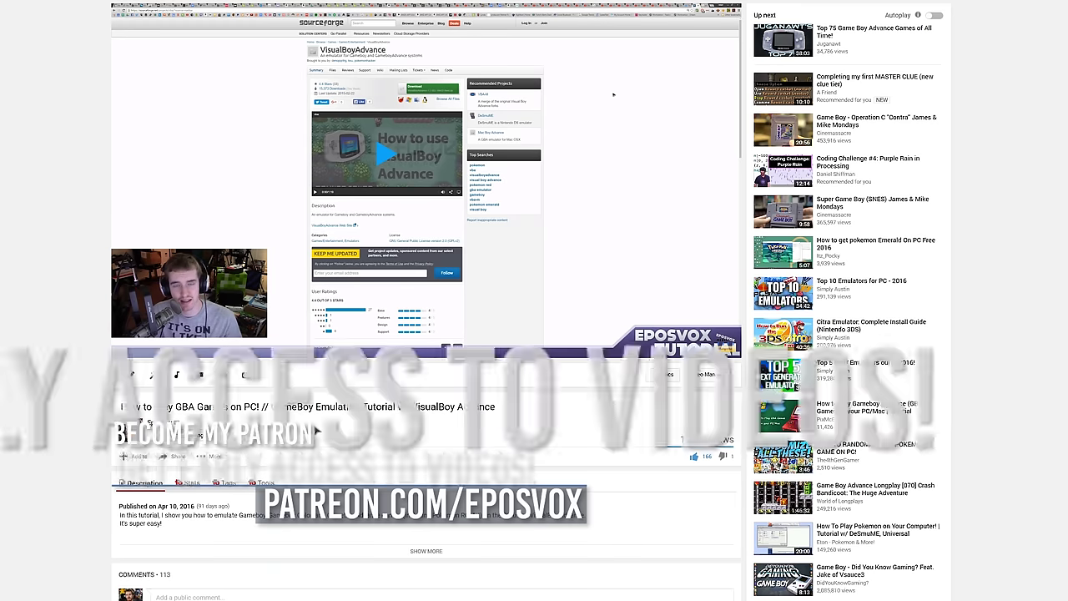
{"action": "scroll", "coordinate": [435, 504], "scroll_direction": "down", "scroll_amount": 15}
{"action": "scroll", "coordinate": [435, 504], "scroll_direction": "down", "scroll_amount": 20}
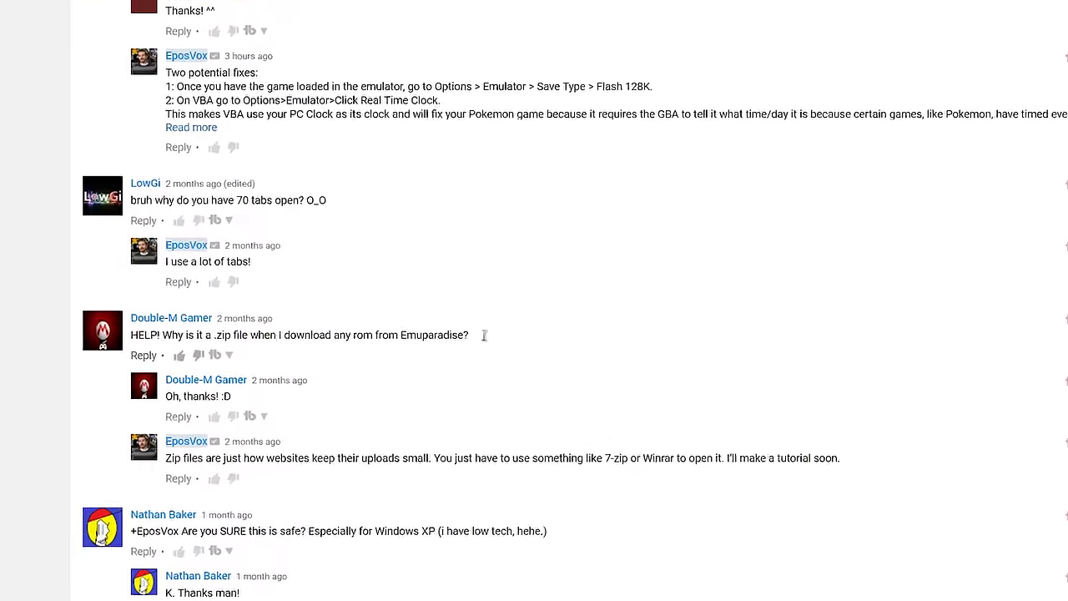
{"action": "left_click_drag", "start_coordinate": [348, 349], "coordinate": [140, 352]}
Step: Inspect the contents of the Pokemon Emerald .zip and Dragonball Z.7z archives in 7-Zip, closing each archive
{"action": "left_click", "coordinate": [515, 317]}
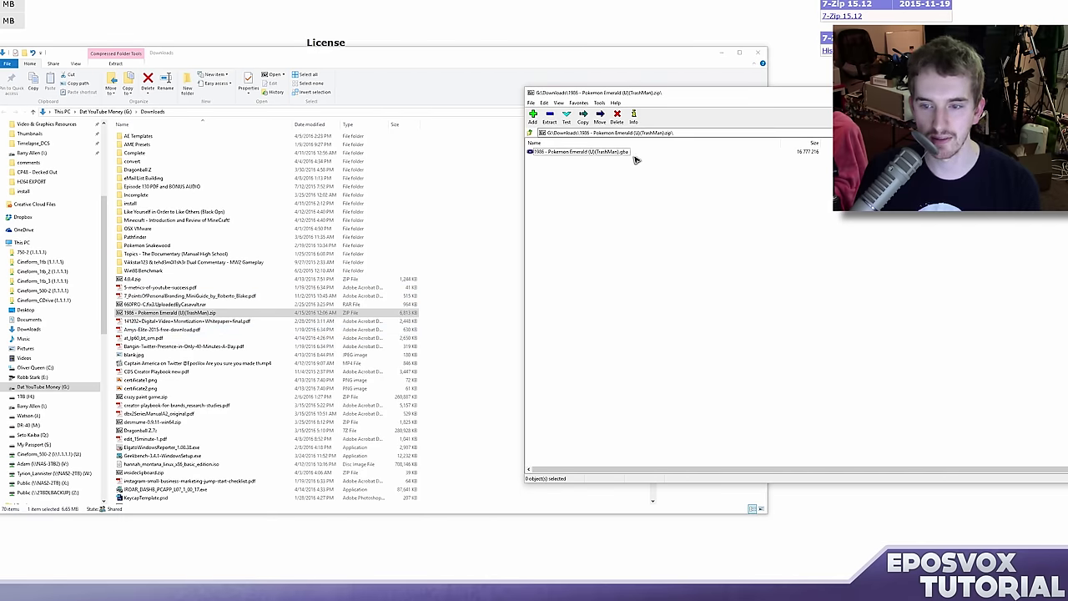
{"action": "key", "text": "alt+F4"}
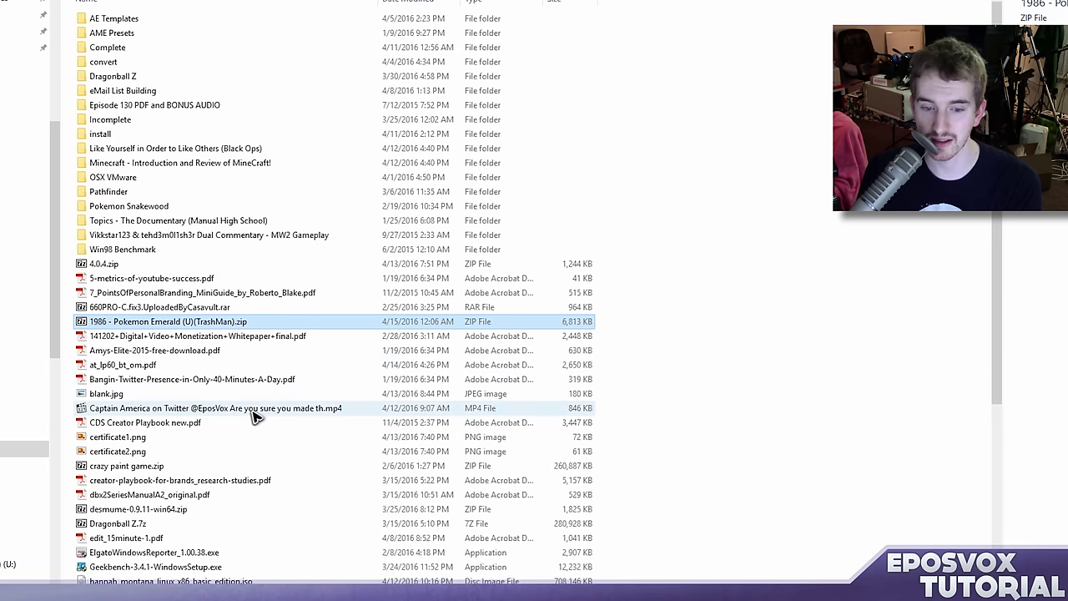
{"action": "scroll", "coordinate": [326, 508], "scroll_direction": "down", "scroll_amount": 2}
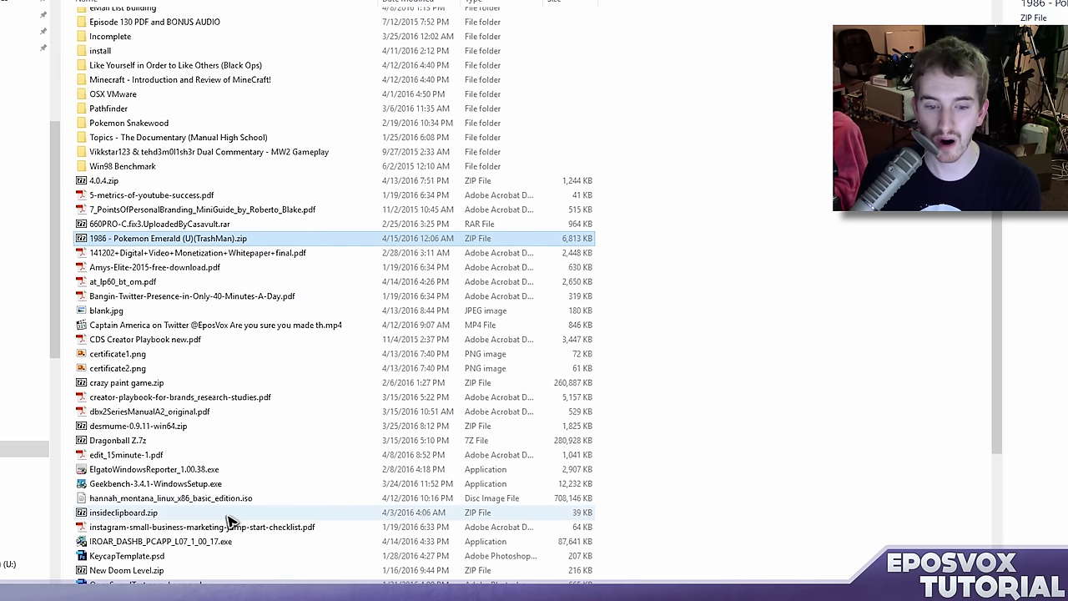
{"action": "double_click", "coordinate": [125, 439]}
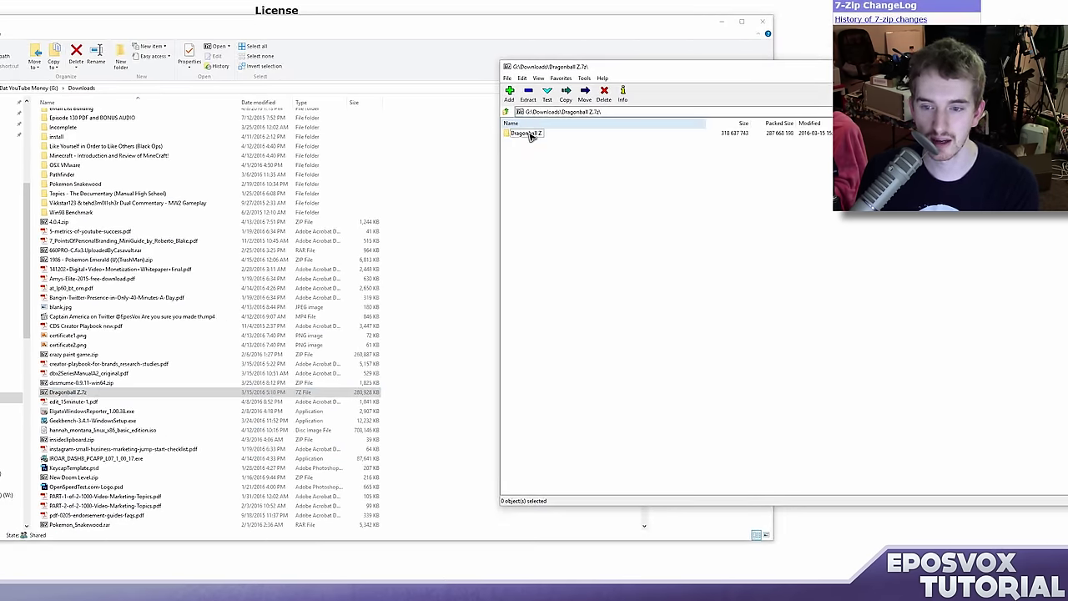
{"action": "double_click", "coordinate": [528, 134]}
{"action": "key", "text": "alt+F4"}
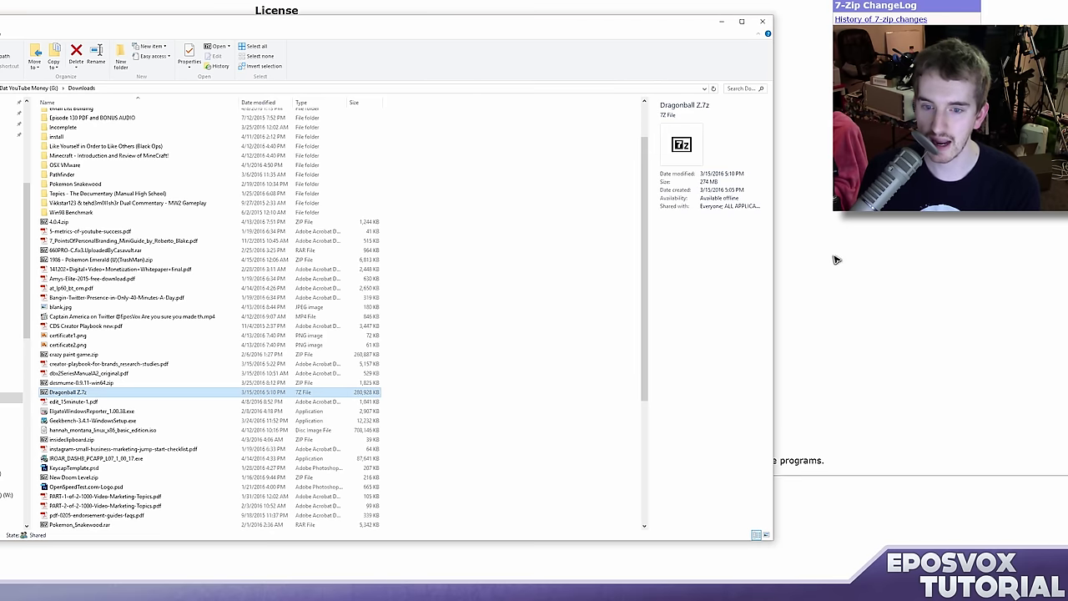
Step: Return to the 7-Zip website to view the Windows download links
{"action": "key", "text": "alt+F4"}
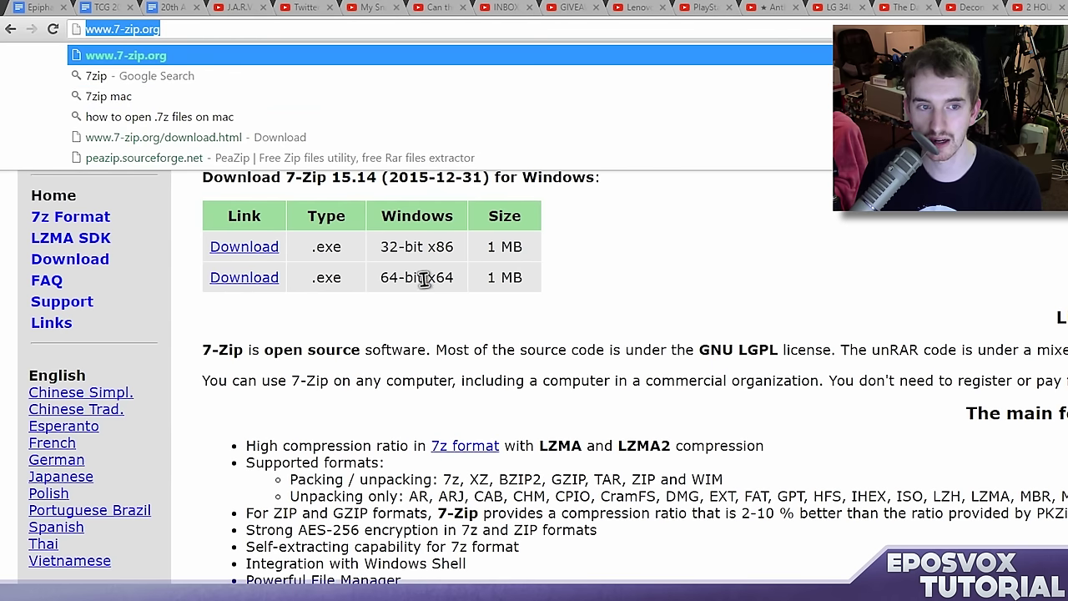
{"action": "left_click", "coordinate": [328, 135]}
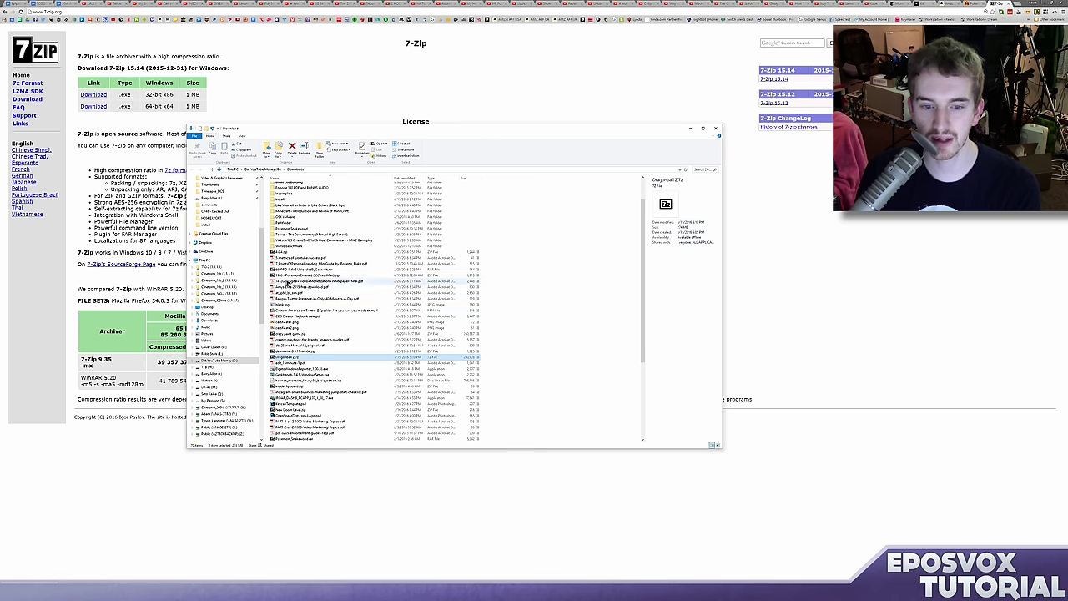
Step: Open the file properties of 1986 - Pokemon Emerald (U)(TrashMan).zip in the Downloads folder
{"action": "left_click", "coordinate": [289, 276]}
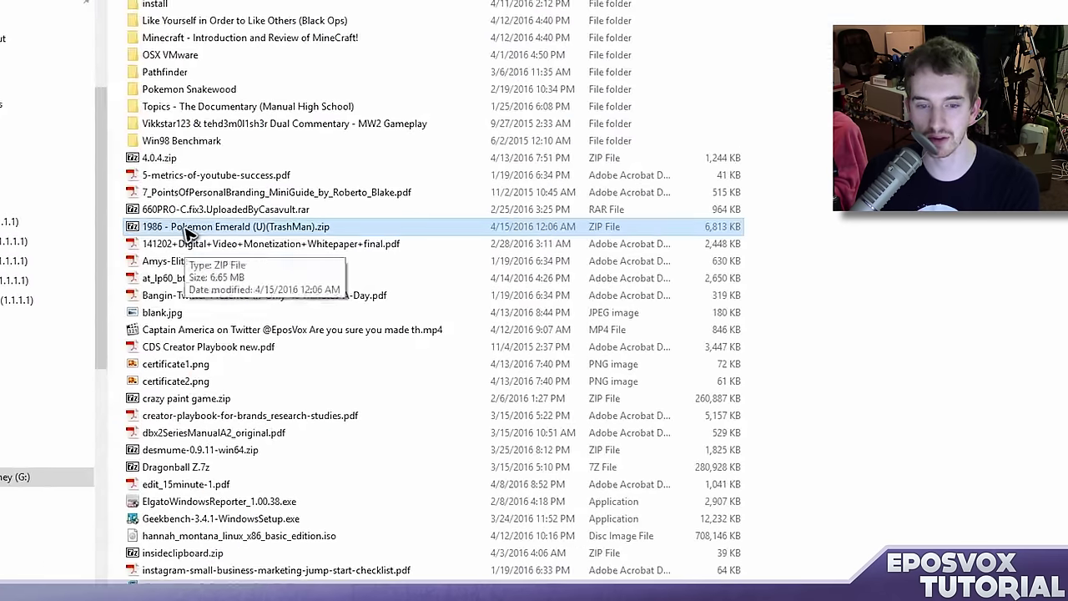
{"action": "double_click", "coordinate": [289, 275]}
{"action": "right_click", "coordinate": [207, 230]}
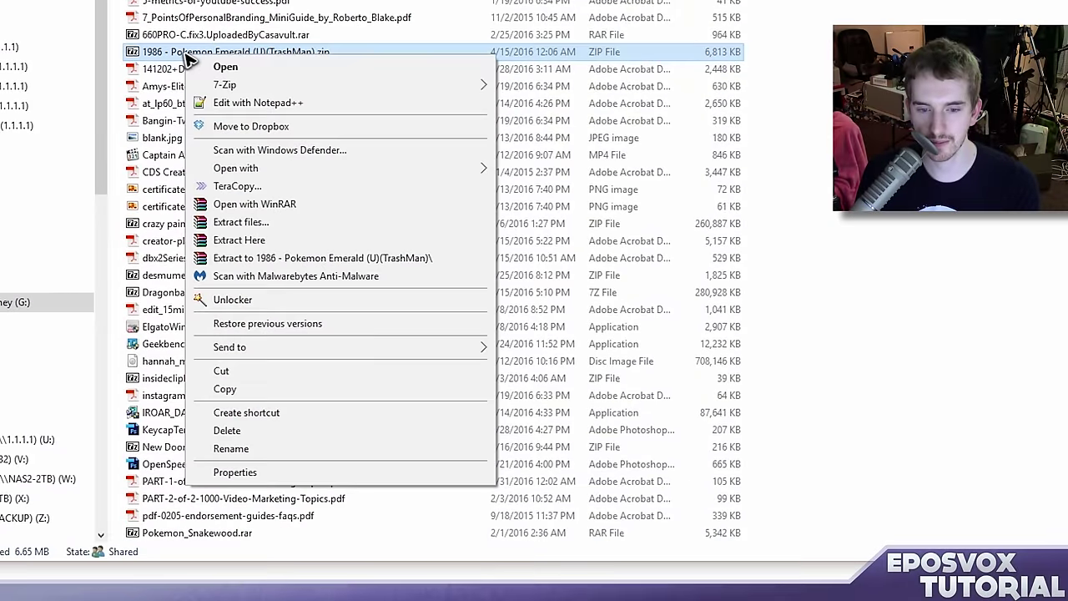
{"action": "left_click", "coordinate": [272, 512]}
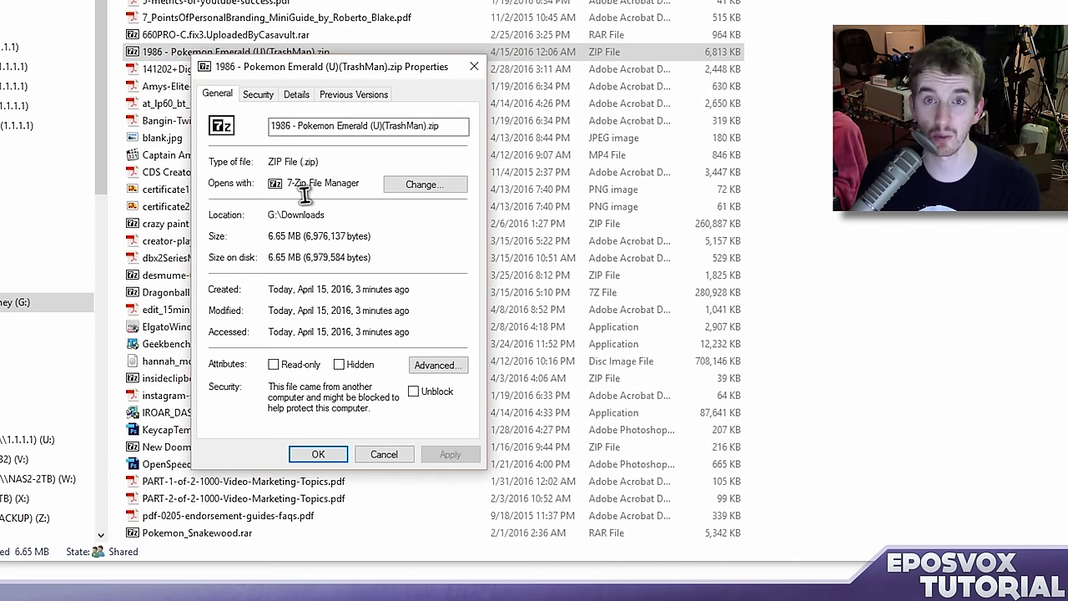
Step: Start changing the default app for .zip files and look for another app on this PC beyond the listed ones
{"action": "left_click", "coordinate": [415, 190]}
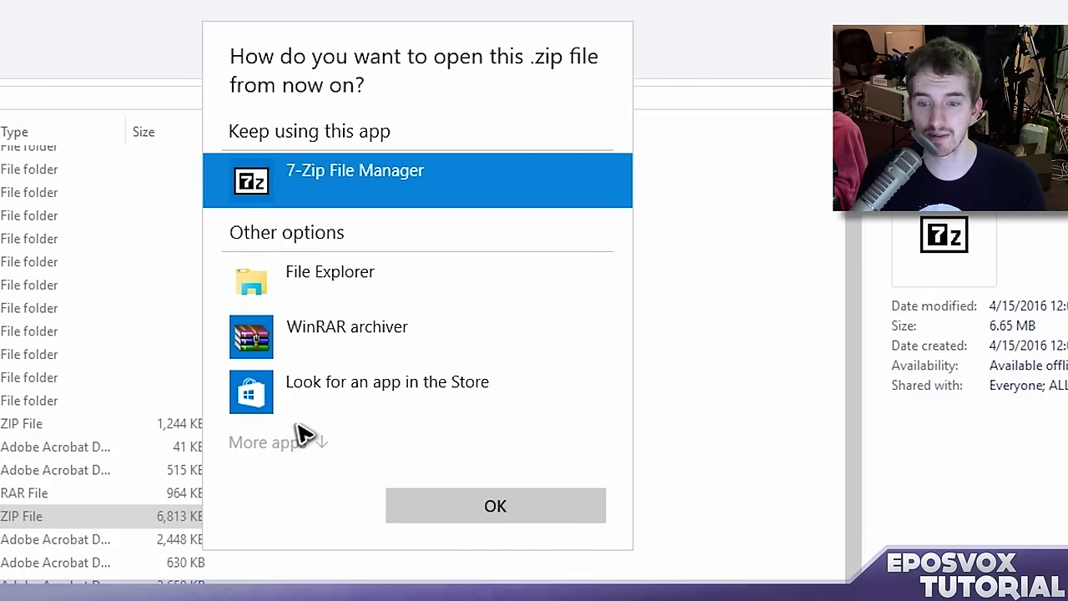
{"action": "left_click", "coordinate": [269, 450]}
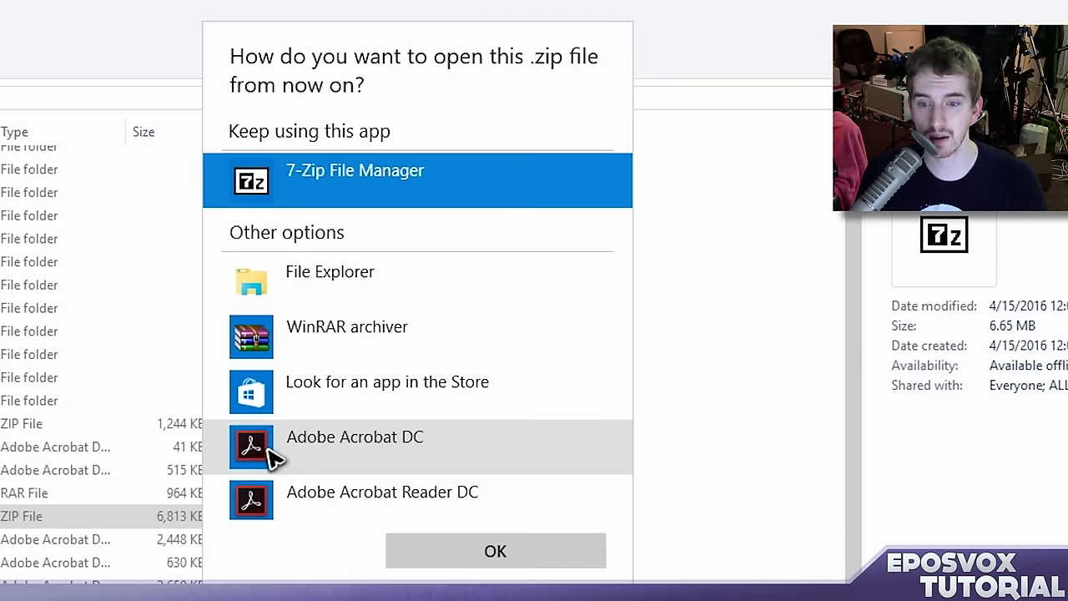
{"action": "scroll", "coordinate": [298, 392], "scroll_direction": "down", "scroll_amount": 15}
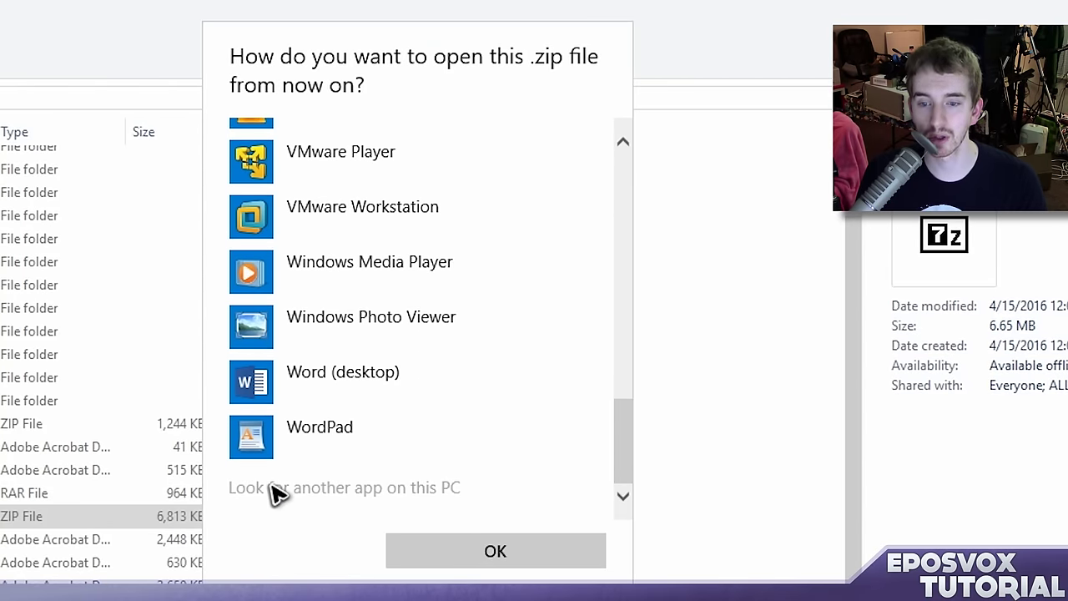
{"action": "left_click", "coordinate": [275, 491]}
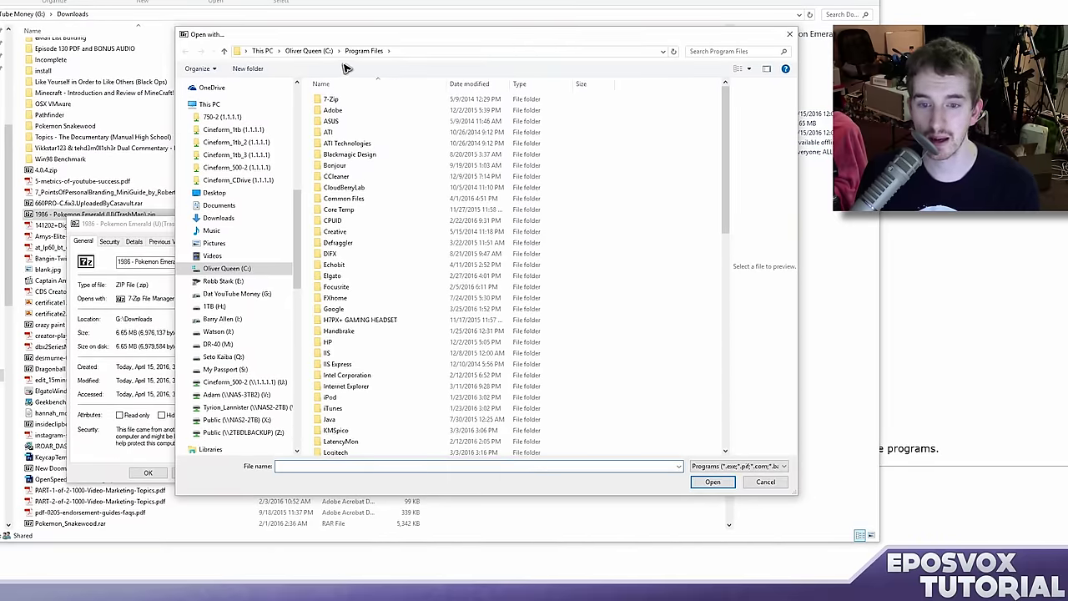
Step: Browse to the 7-Zip folder in Program Files on the C: drive, and accept the zip file's properties
{"action": "left_click", "coordinate": [309, 51]}
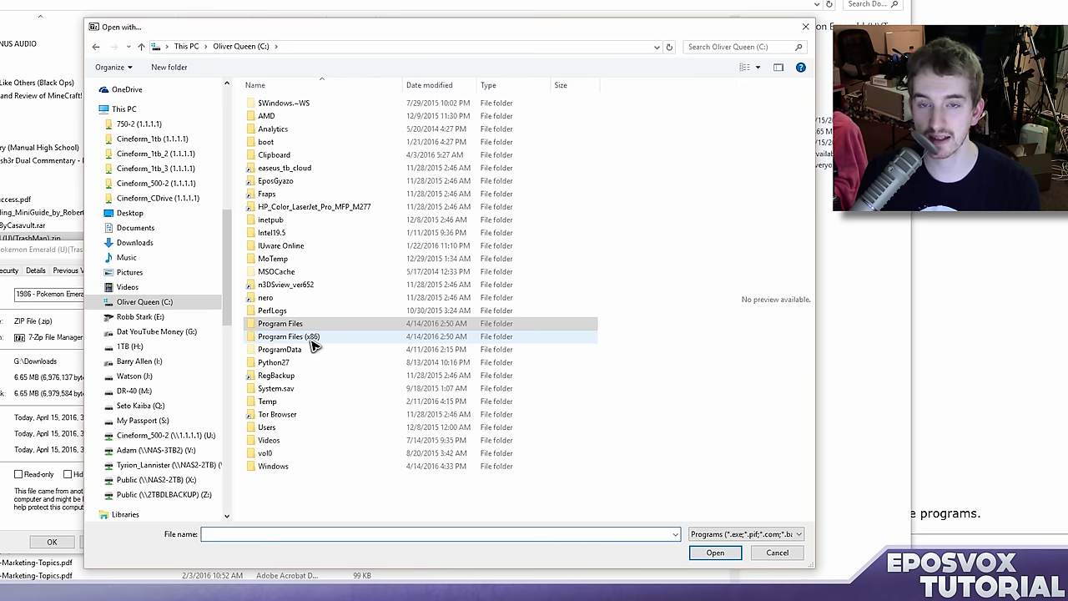
{"action": "double_click", "coordinate": [284, 325]}
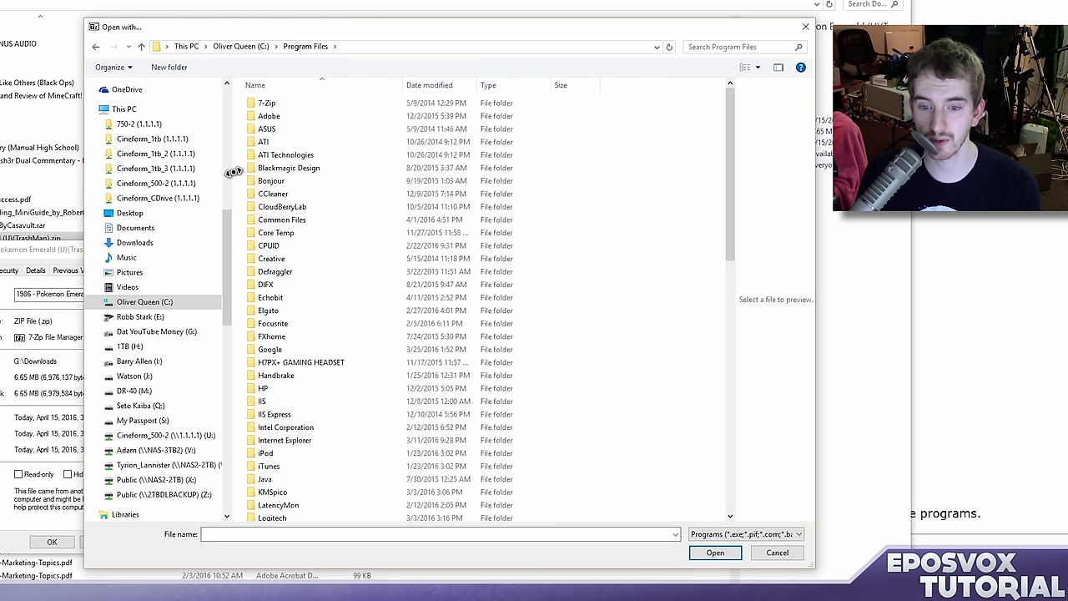
{"action": "double_click", "coordinate": [267, 104]}
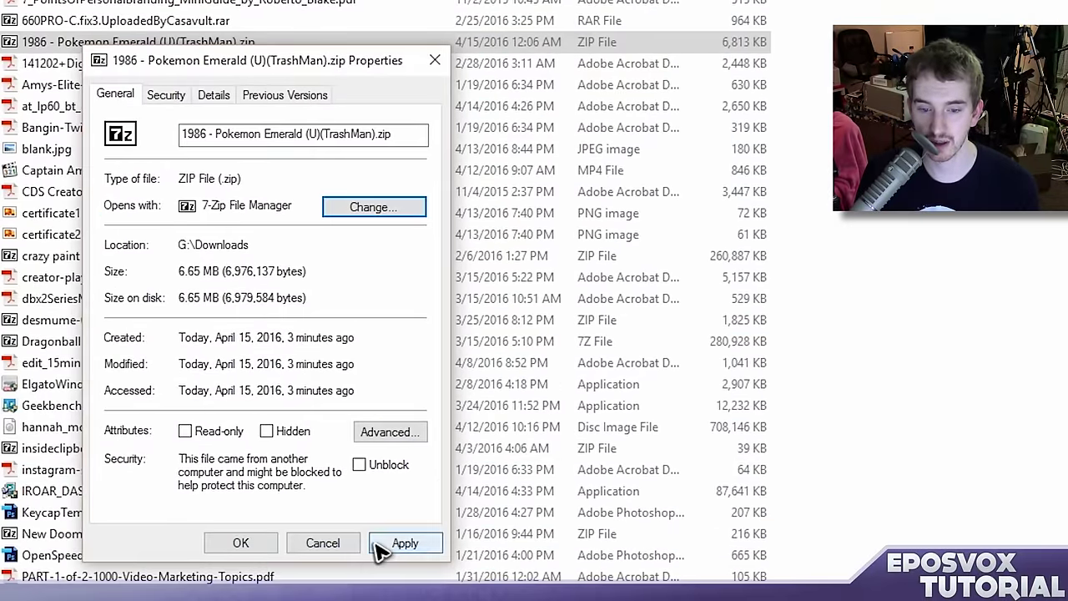
{"action": "left_click", "coordinate": [241, 542]}
Step: Open the Pokemon Emerald zip in 7-Zip and copy its .gba file into the Downloads folder
{"action": "double_click", "coordinate": [227, 49]}
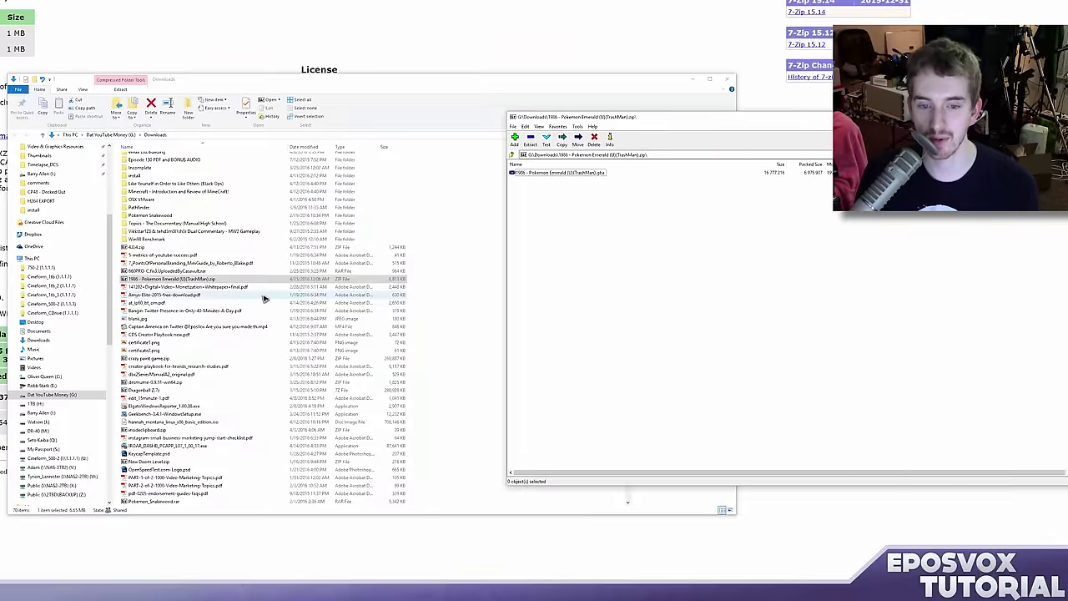
{"action": "left_click_drag", "start_coordinate": [708, 126], "coordinate": [466, 151]}
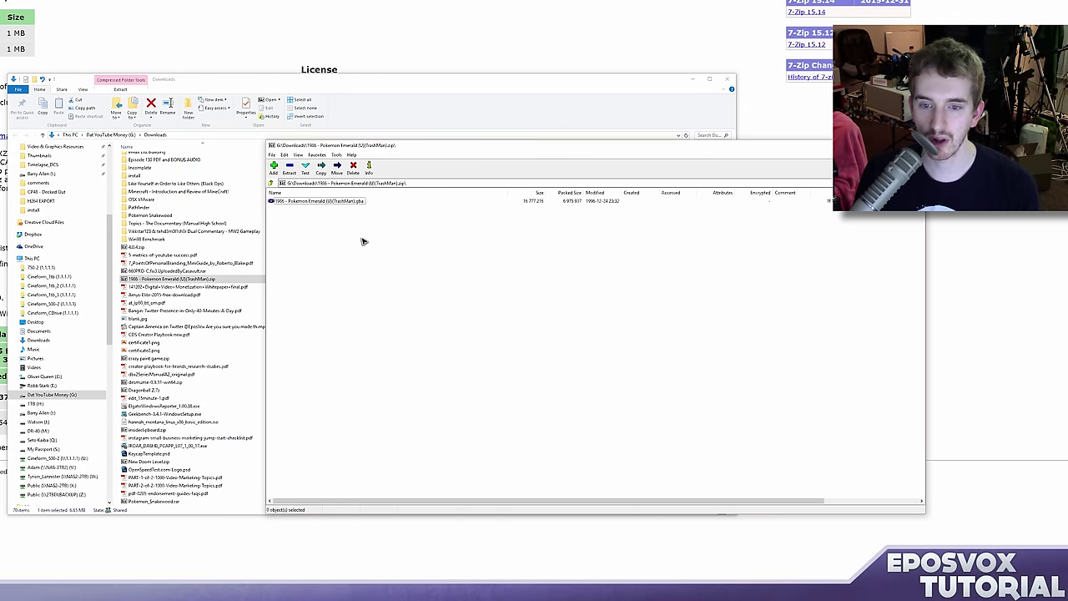
{"action": "left_click_drag", "start_coordinate": [294, 204], "coordinate": [382, 281]}
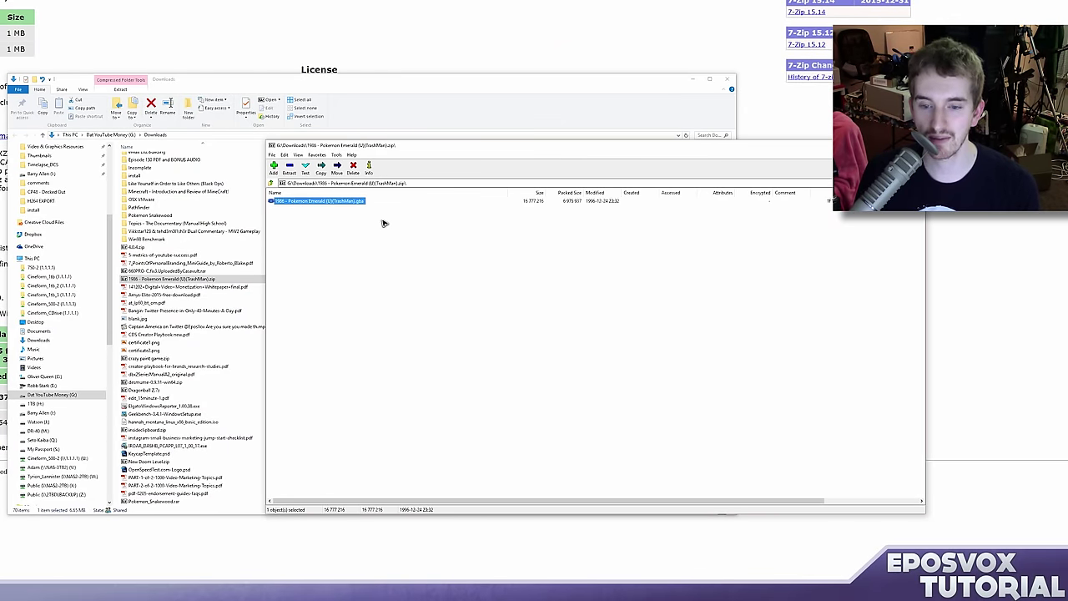
{"action": "left_click_drag", "start_coordinate": [411, 146], "coordinate": [633, 124]}
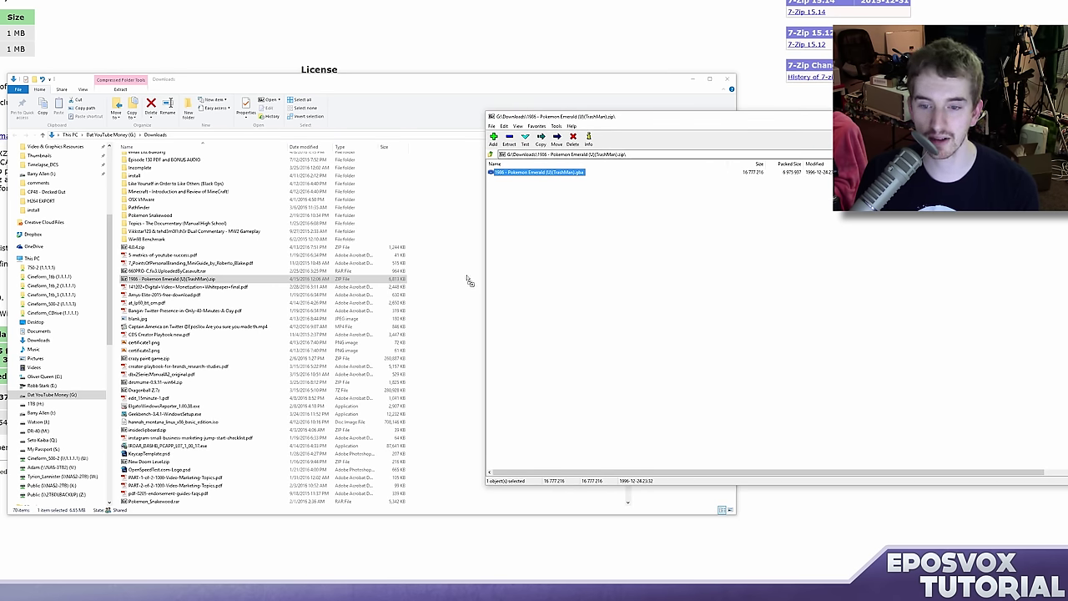
{"action": "left_click_drag", "start_coordinate": [469, 281], "coordinate": [469, 281]}
{"action": "left_click", "coordinate": [534, 432]}
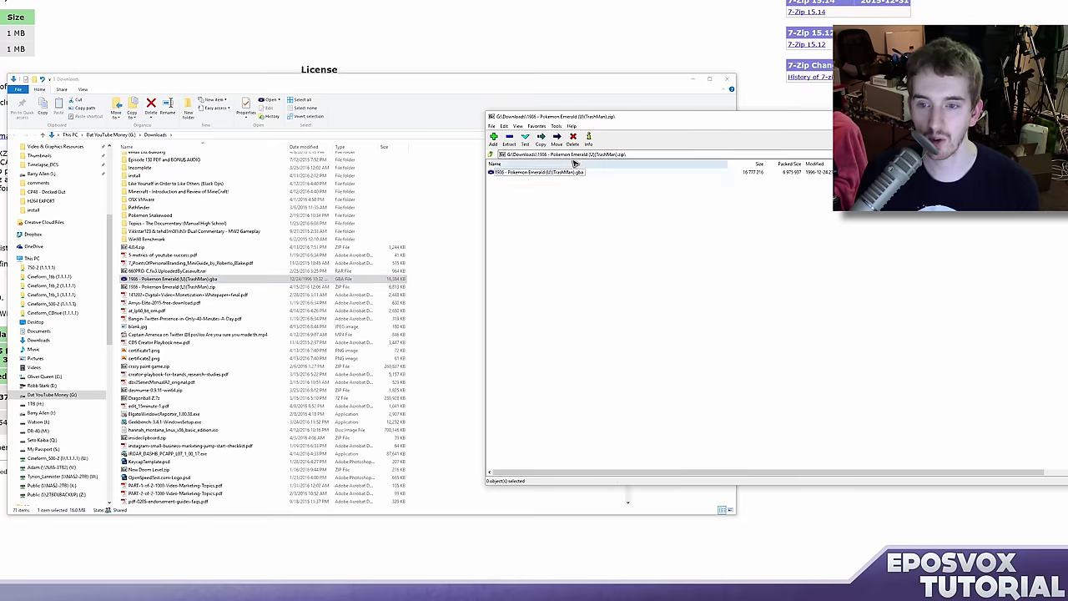
Step: View 7-Zip's extraction destination settings for the .gba file, cancel them and close the archive
{"action": "left_click", "coordinate": [509, 144]}
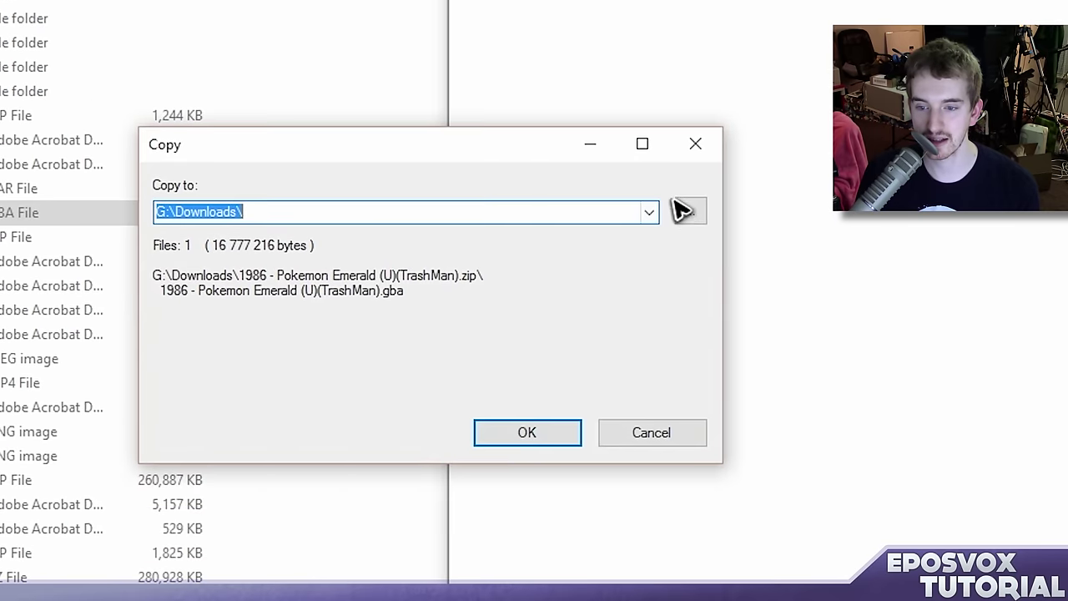
{"action": "left_click", "coordinate": [677, 434]}
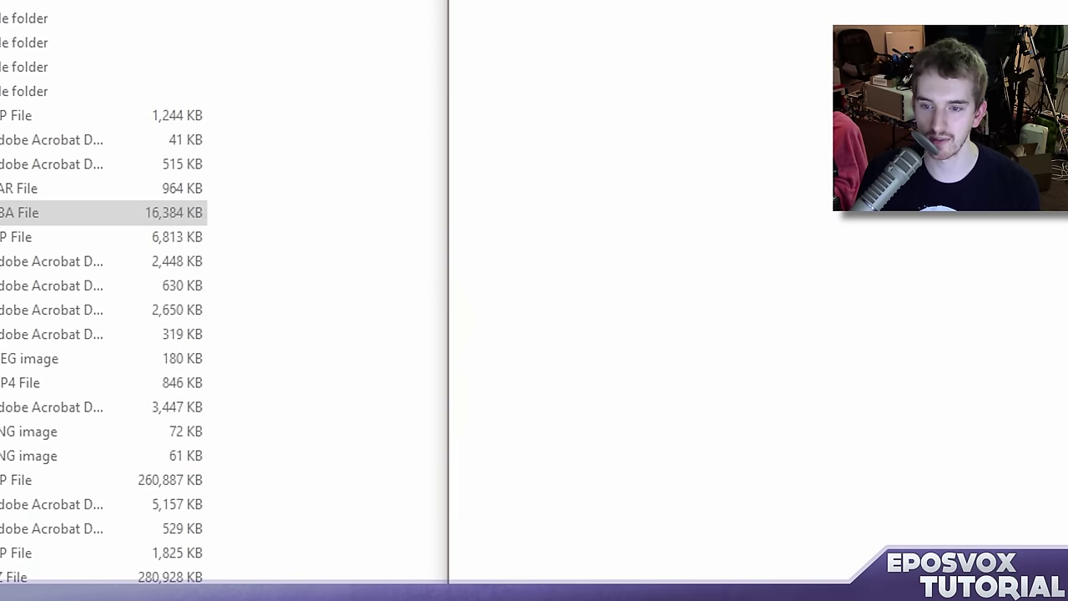
{"action": "key", "text": "alt+F4"}
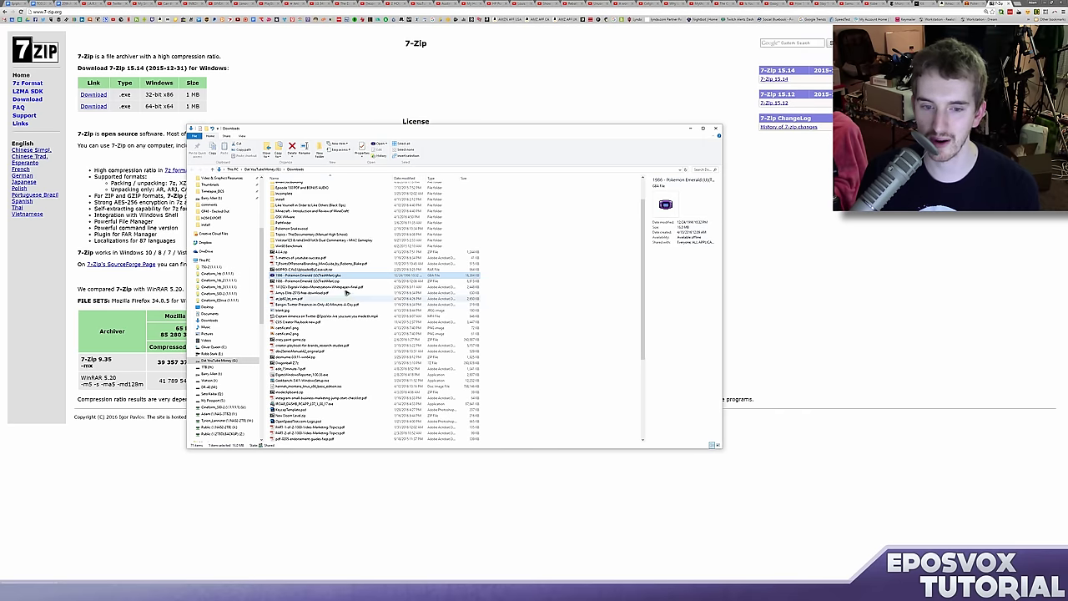
Step: Review the 7-Zip actions offered for the Pokemon Emerald zip file, and return to the 7-Zip website
{"action": "right_click", "coordinate": [334, 281]}
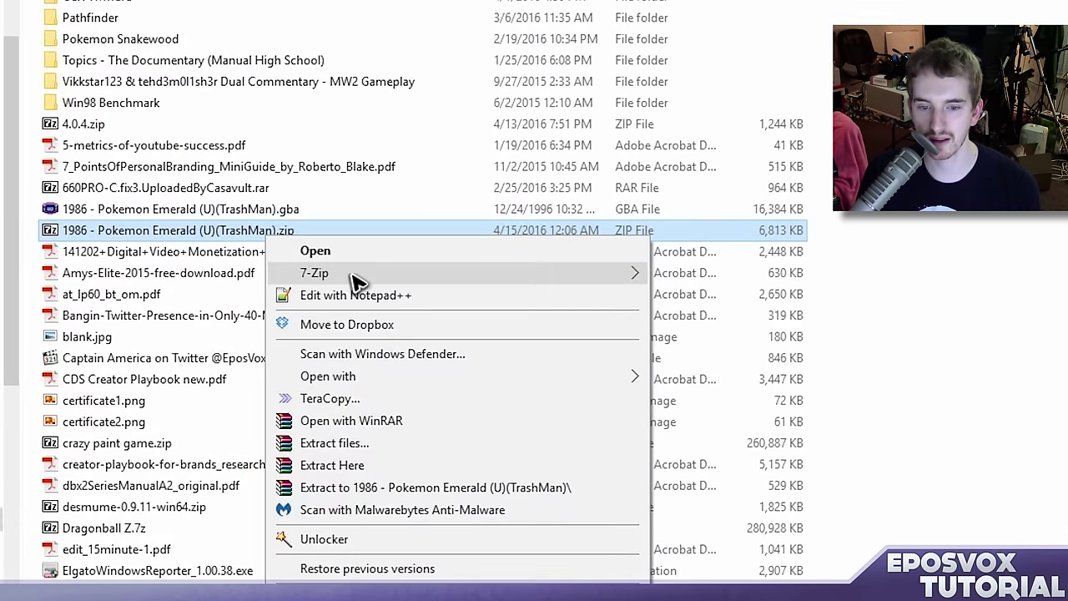
{"action": "mouse_move", "coordinate": [338, 271]}
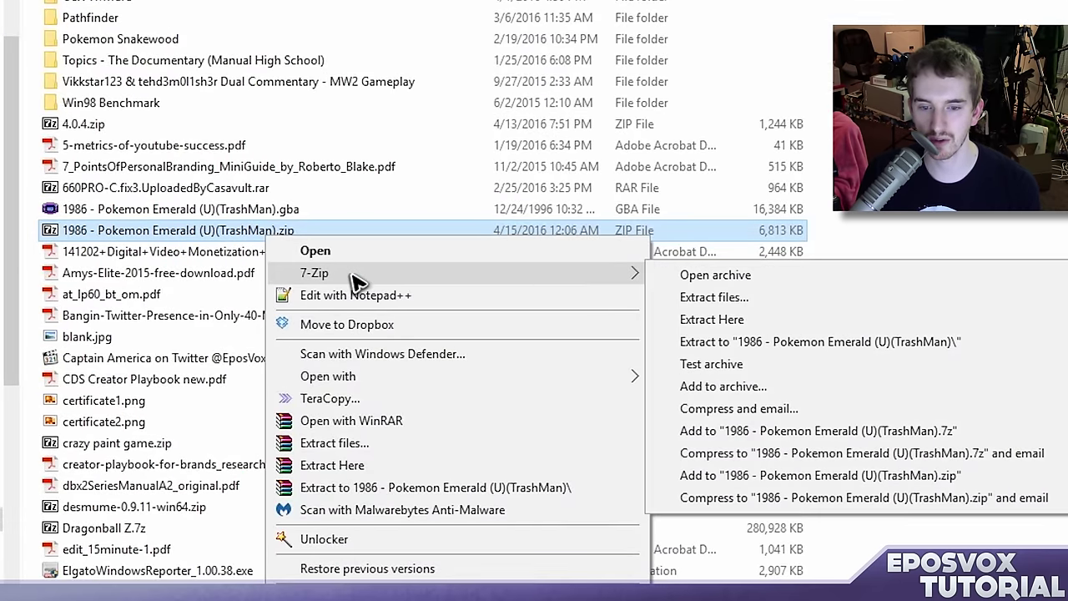
{"action": "left_click", "coordinate": [1028, 228]}
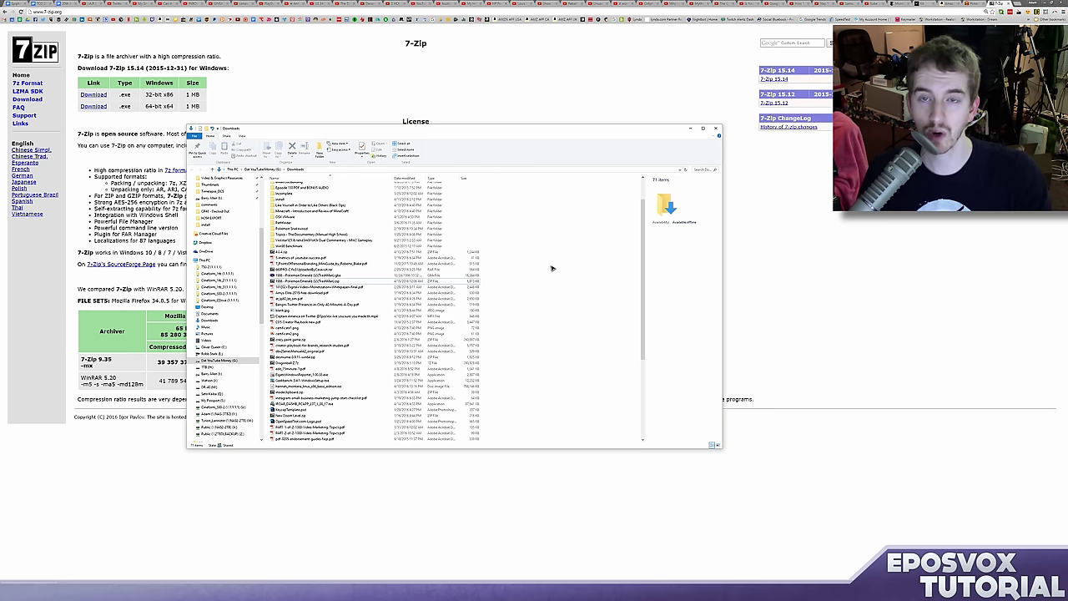
{"action": "left_click", "coordinate": [481, 121]}
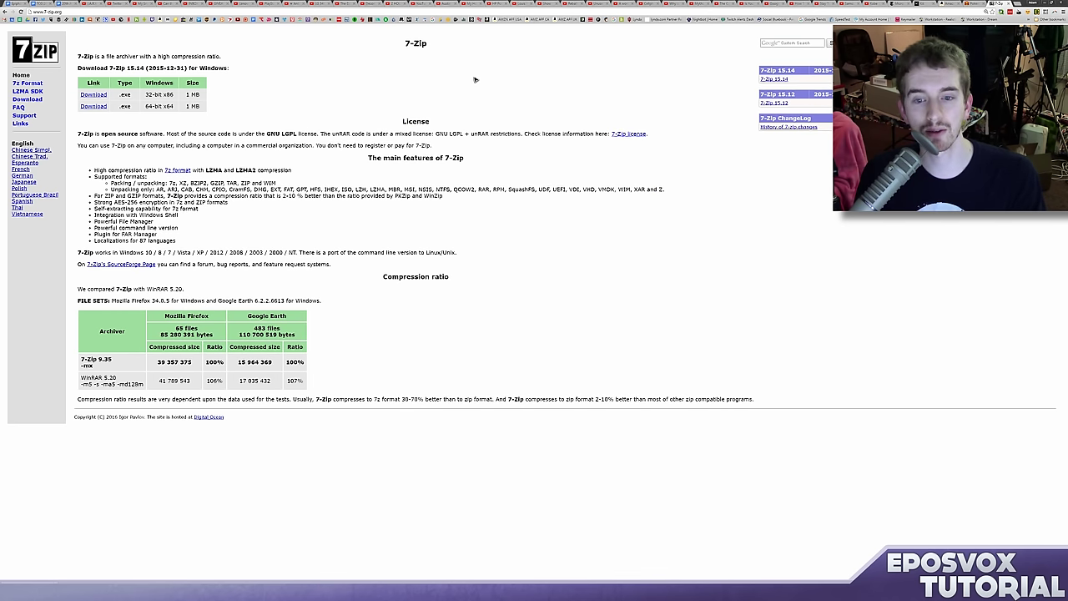